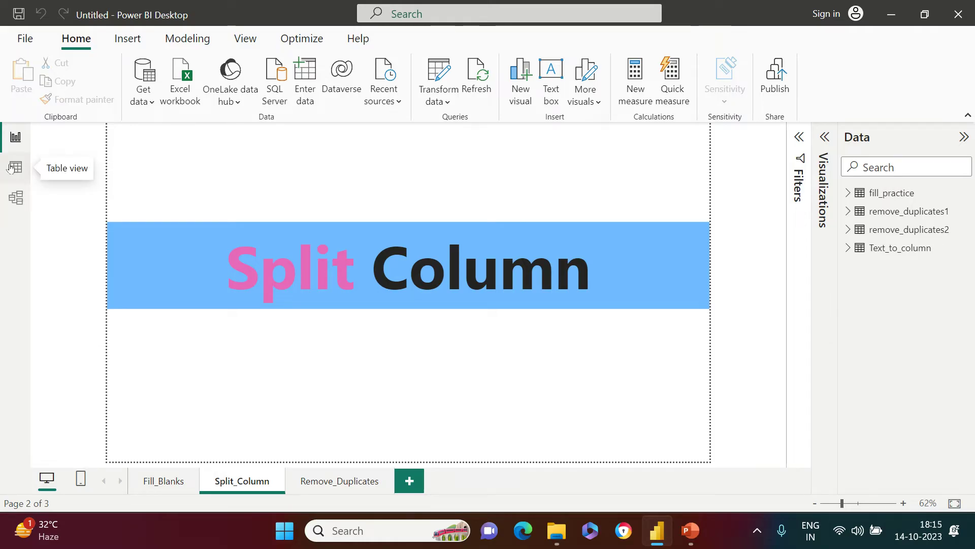
- Show the Text_to_column table's pipe-delimited Column1 data in Table view
left_click(10, 167)
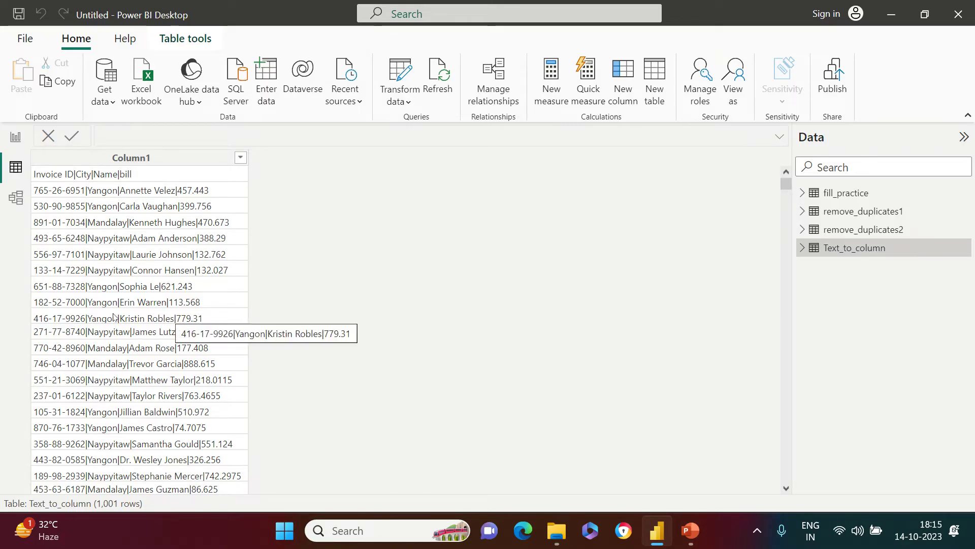
- Open the Text_to_column query in Power Query Editor and select Column1 for splitting
left_click(401, 102)
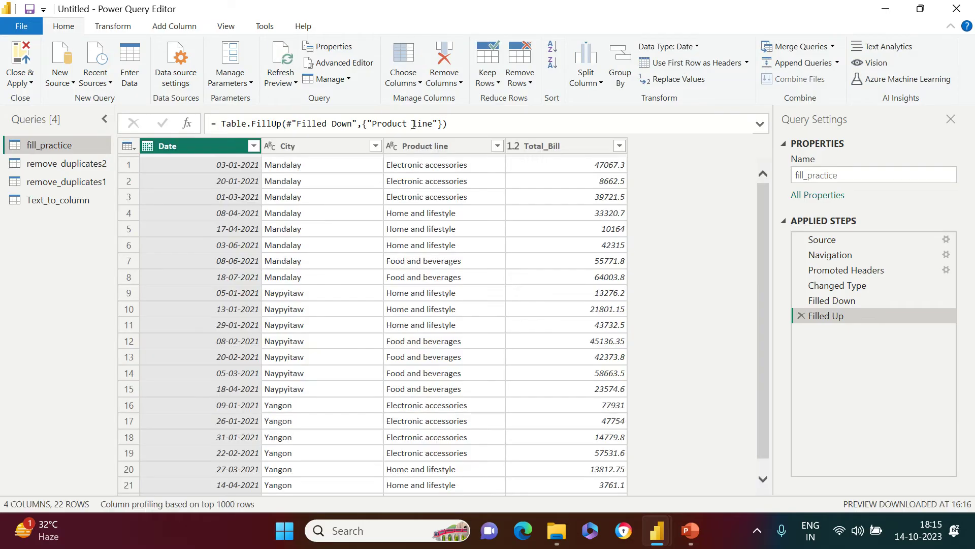
left_click(71, 201)
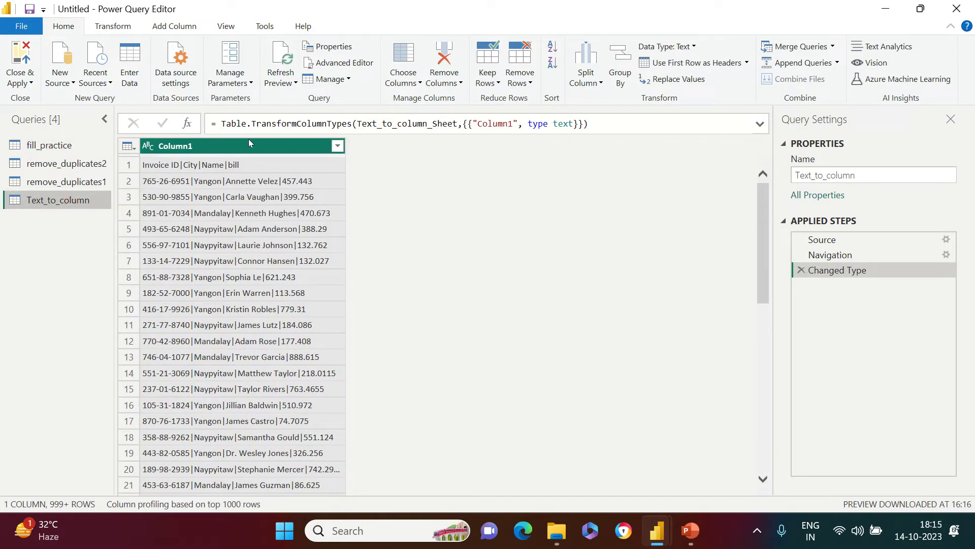
left_click(237, 148)
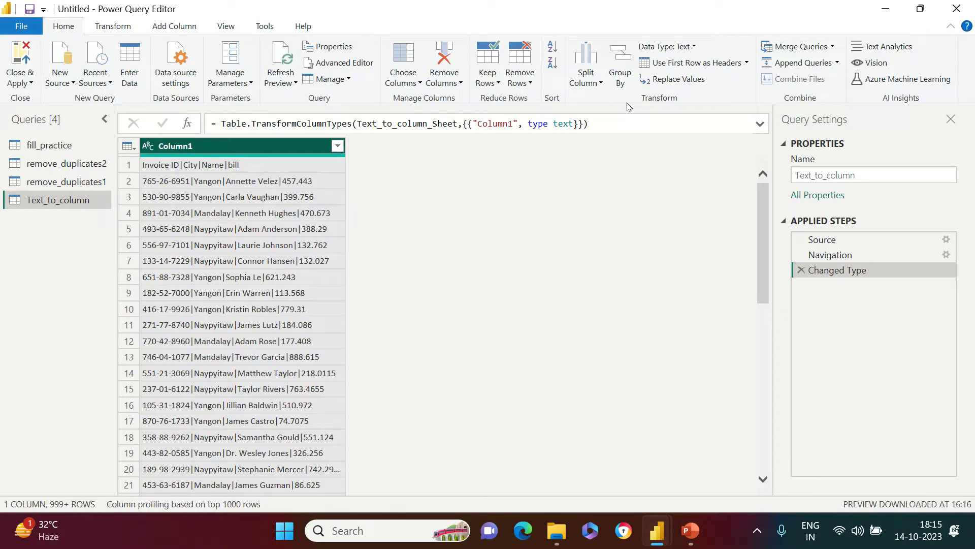
left_click(599, 87)
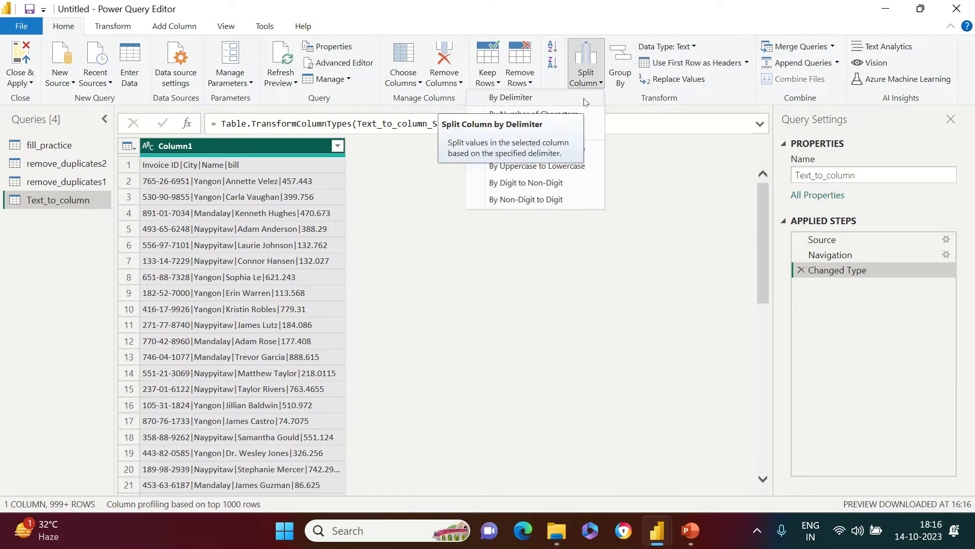
- Split Column1 by the custom | delimiter at each occurrence into four columns
left_click(585, 101)
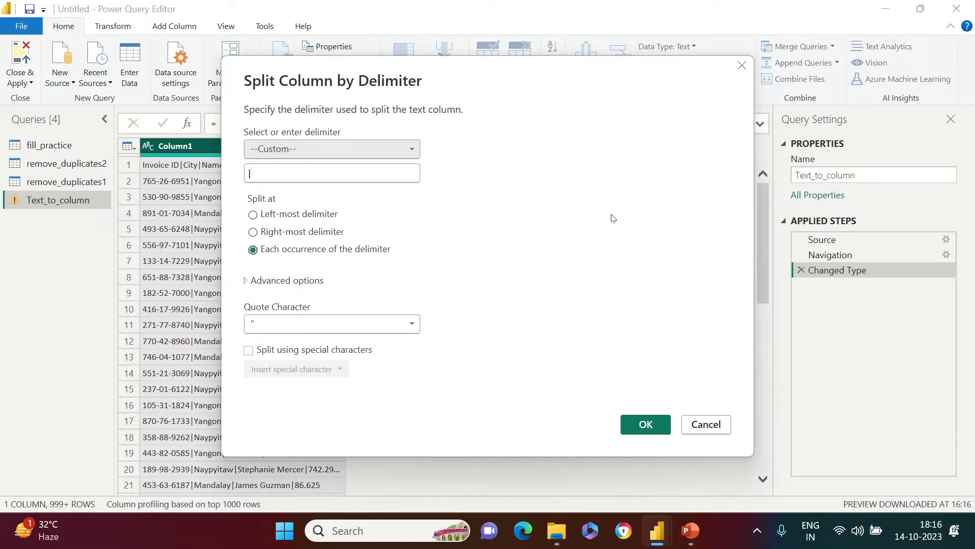
left_click_drag(518, 65, 632, 67)
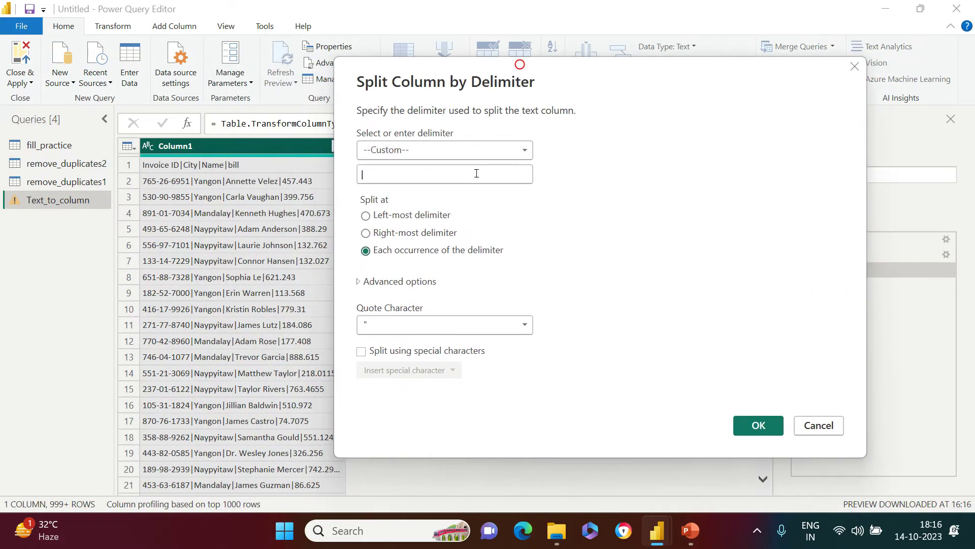
left_click(494, 149)
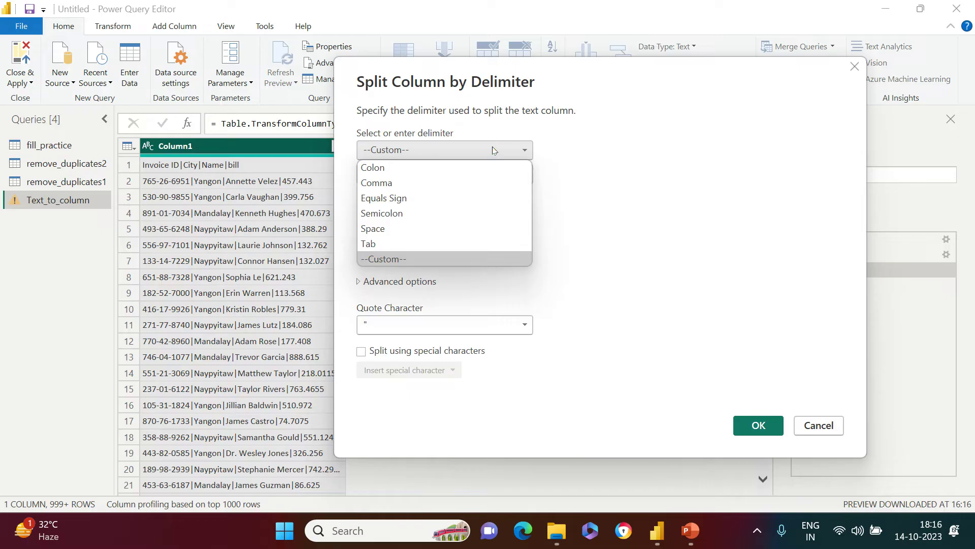
left_click(582, 148)
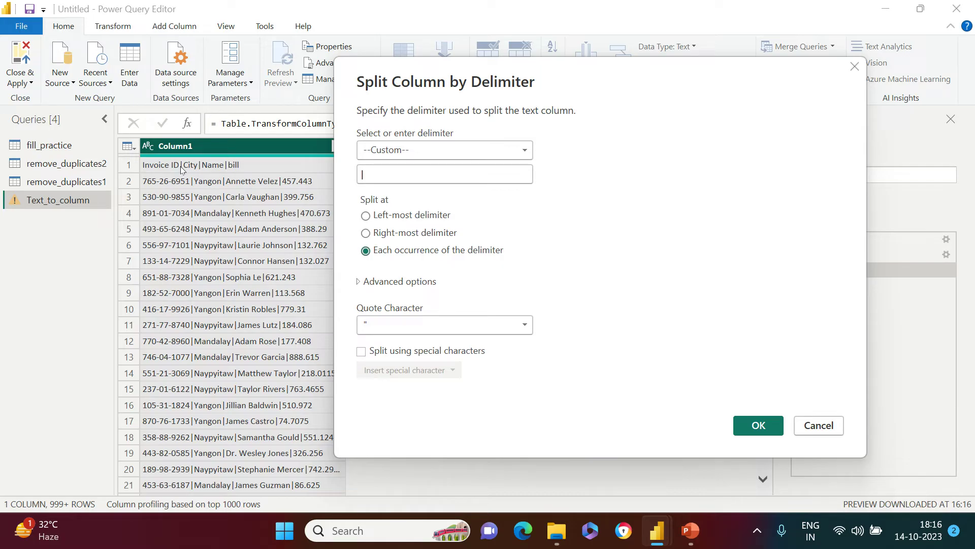
type("|")
key("BackSpace")
left_click(372, 178)
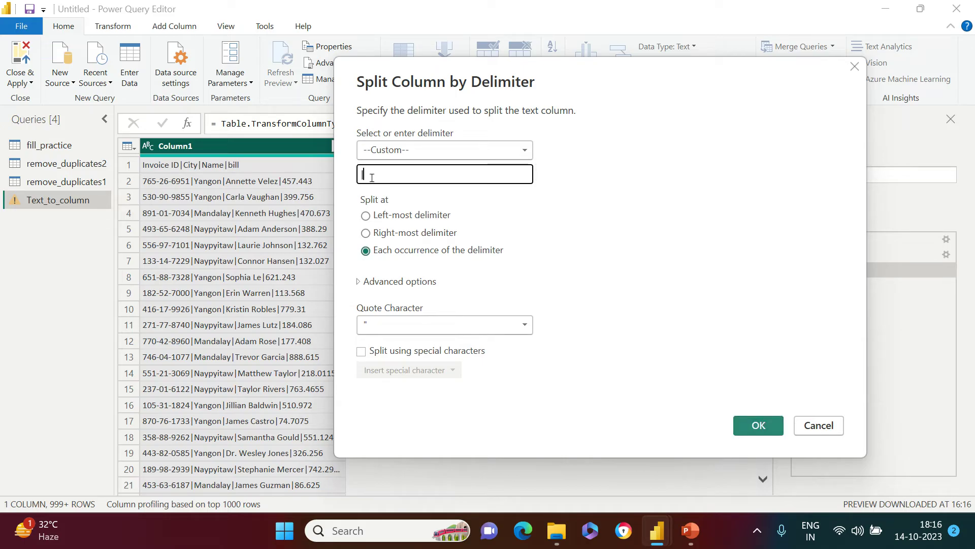
type("|")
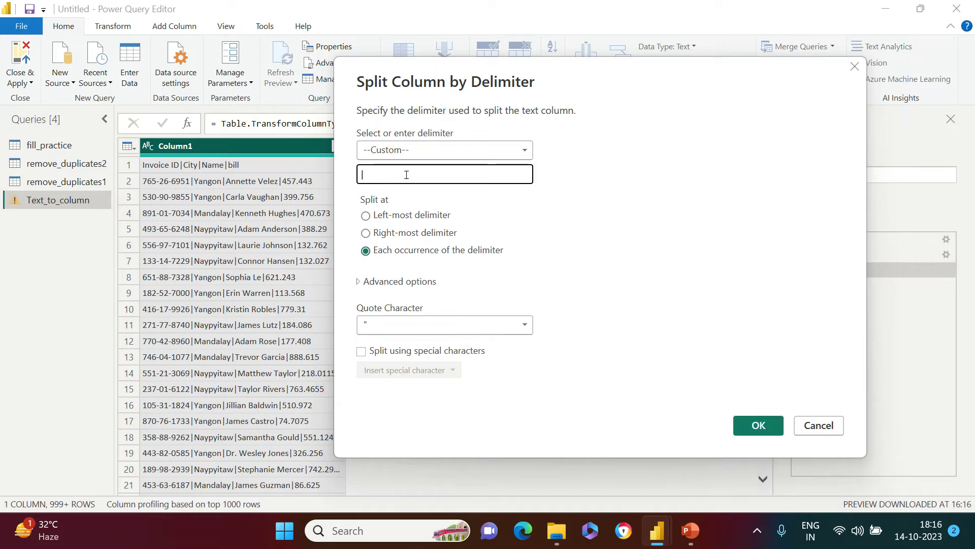
left_click(758, 425)
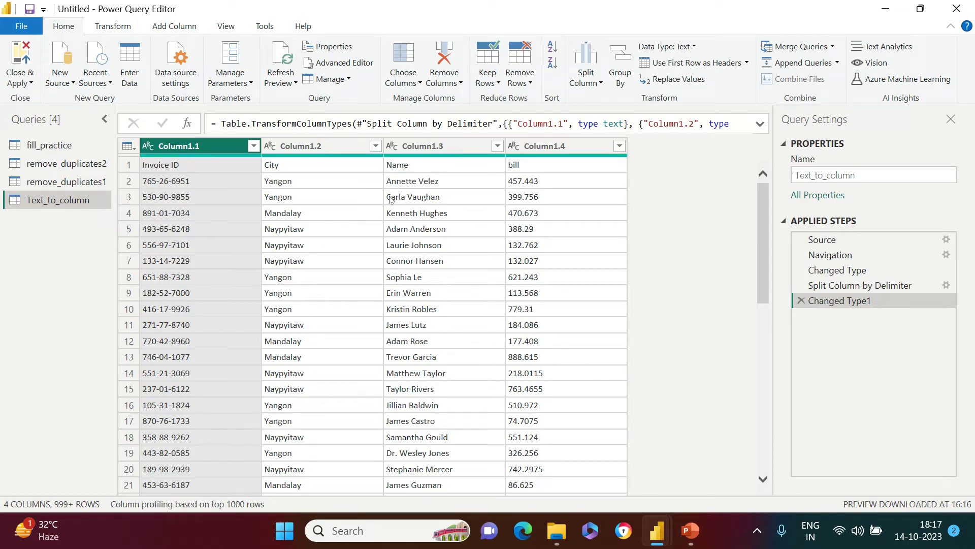
- Use row 1 as headers: Invoice ID, City, Name and bill
left_click(436, 166)
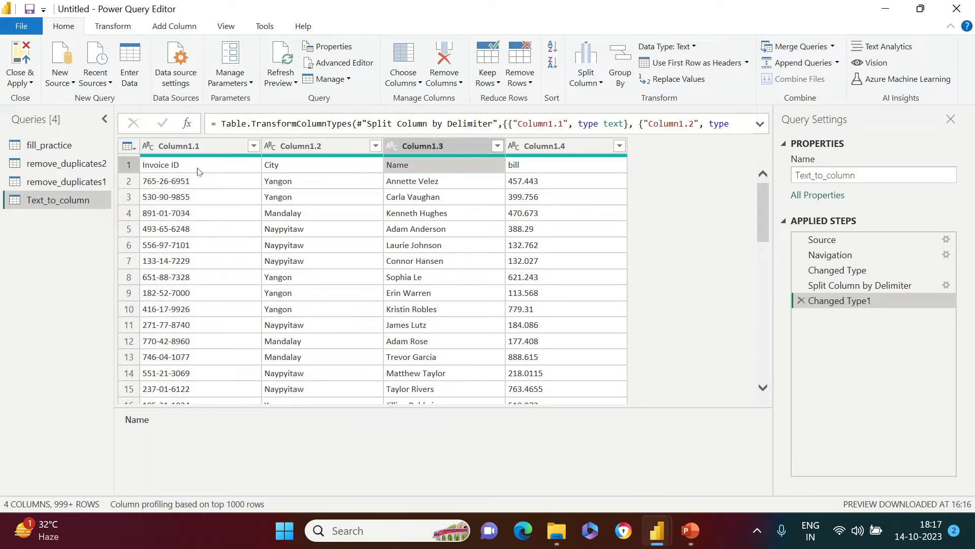
left_click(135, 166)
left_click(135, 165)
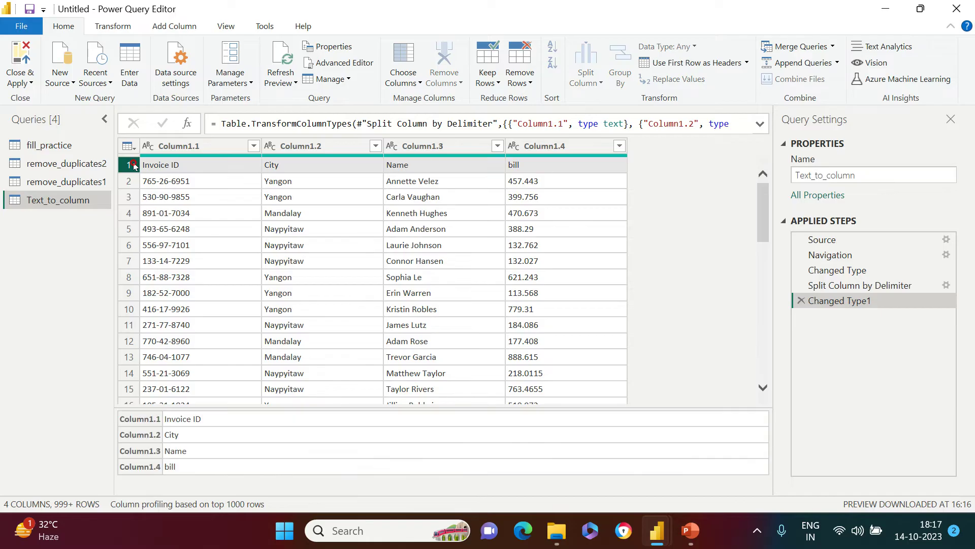
left_click(690, 66)
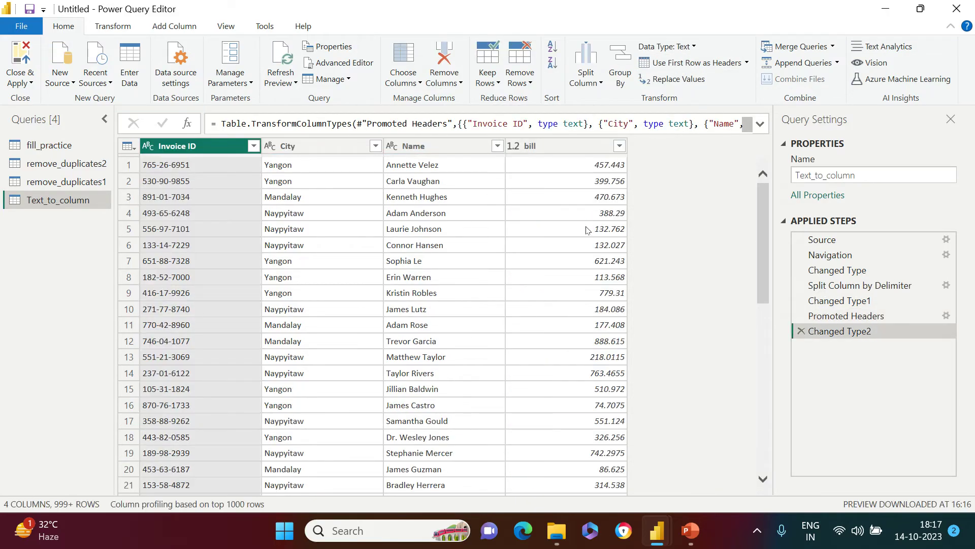
- Select the Name column and scroll through its full-name values
left_click(426, 164)
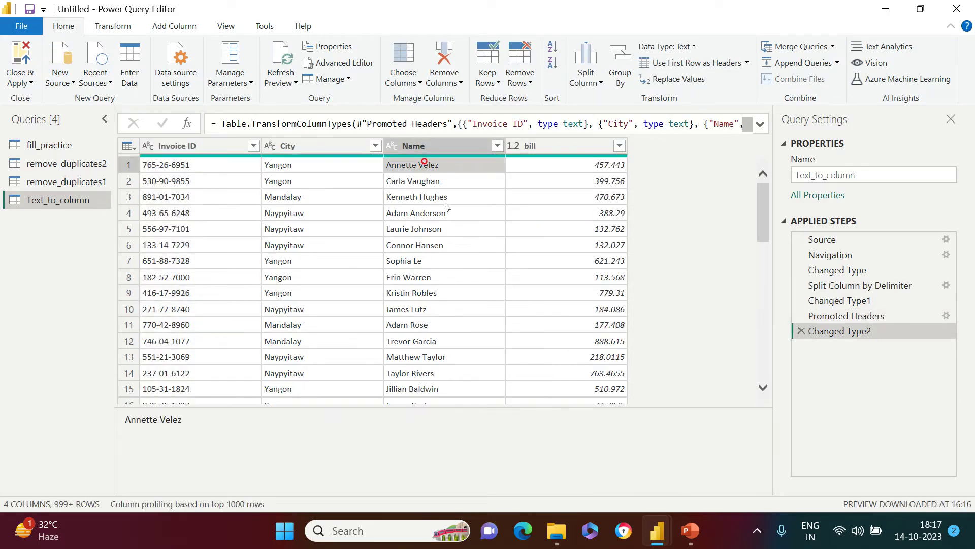
left_click(429, 150)
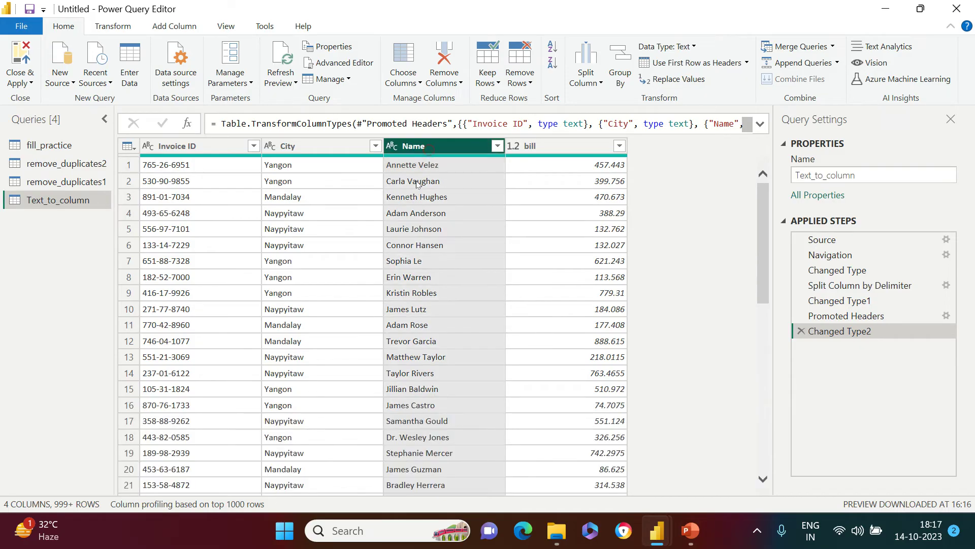
scroll(446, 274, "down", 18)
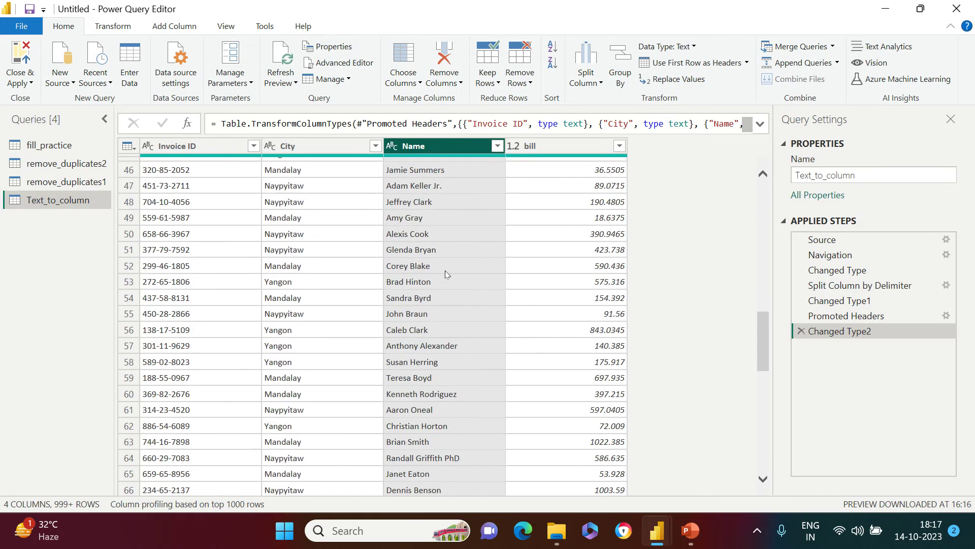
scroll(446, 351, "down", 14)
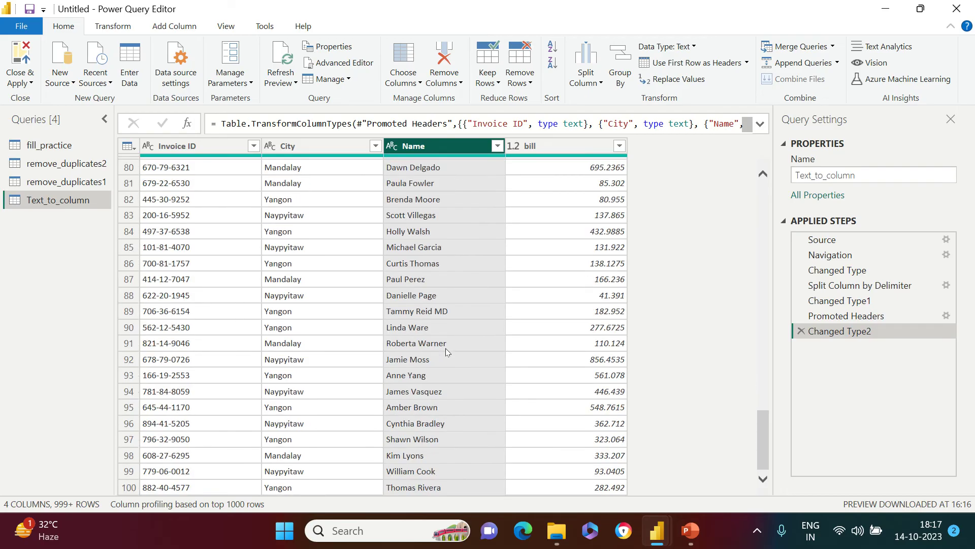
scroll(446, 350, "down", 3)
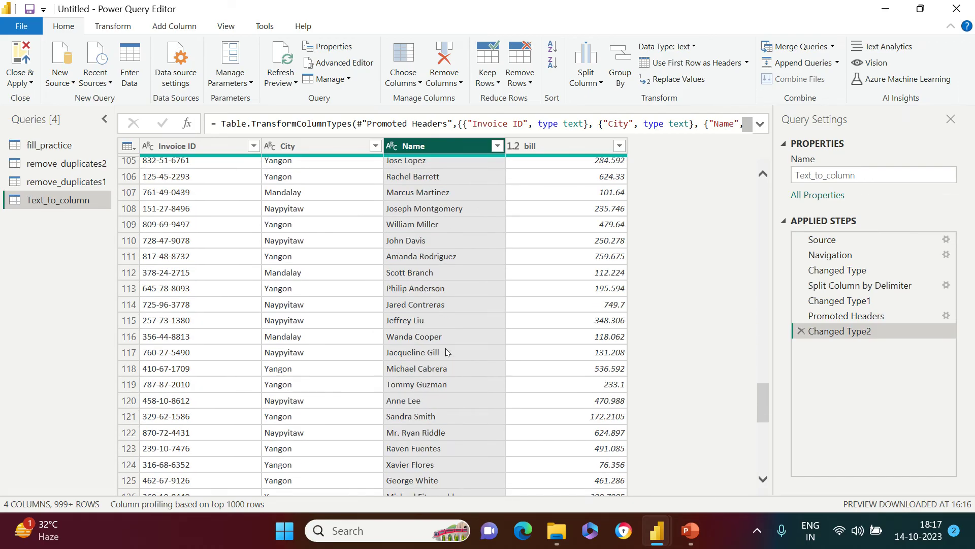
scroll(446, 352, "down", 11)
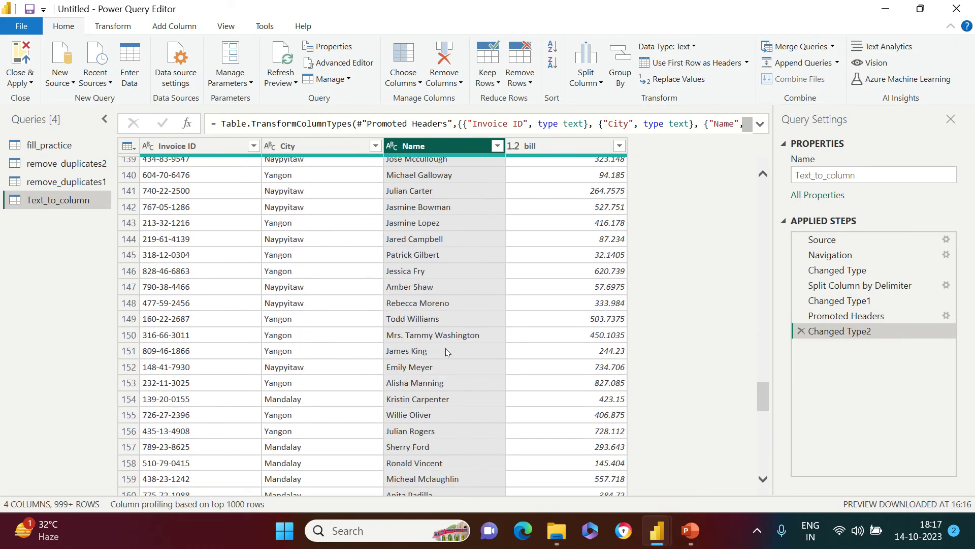
scroll(446, 350, "down", 4)
scroll(446, 349, "up", 3)
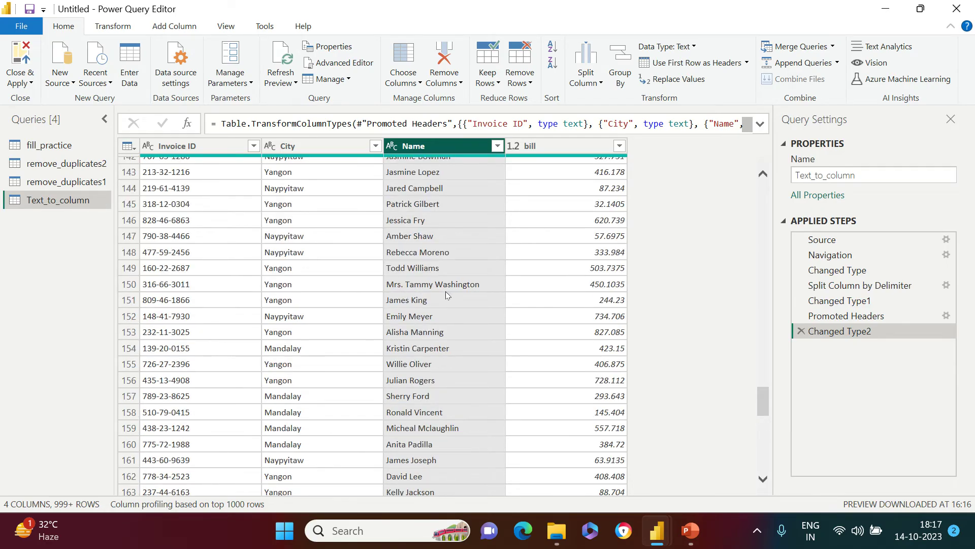
scroll(454, 297, "down", 12)
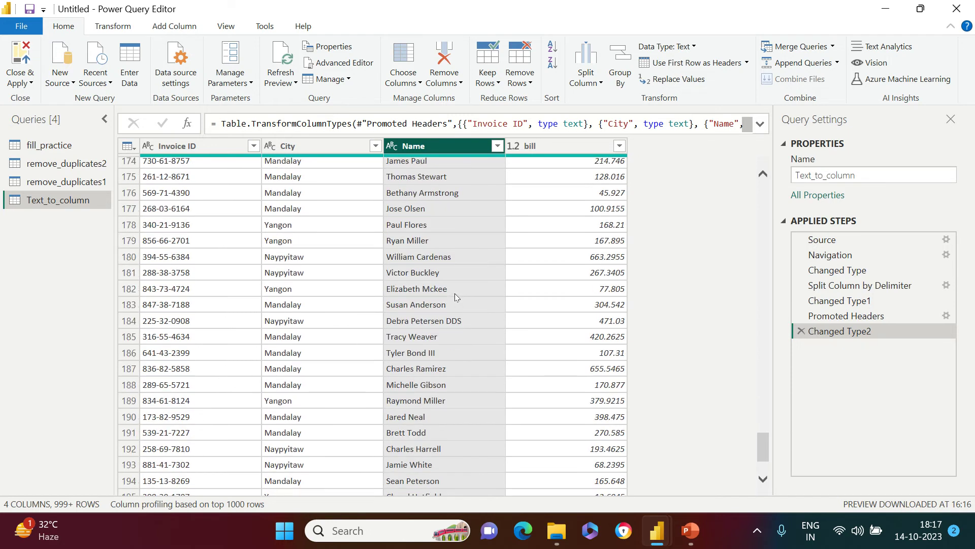
scroll(455, 293, "up", 20)
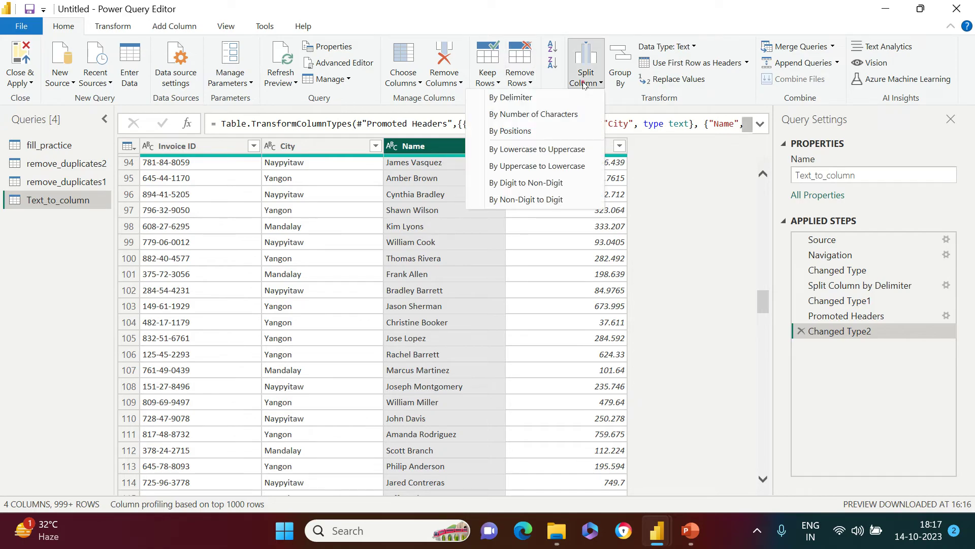
- Split the Name column by Space at each occurrence into Name.1, Name.2 and Name.3
left_click(508, 97)
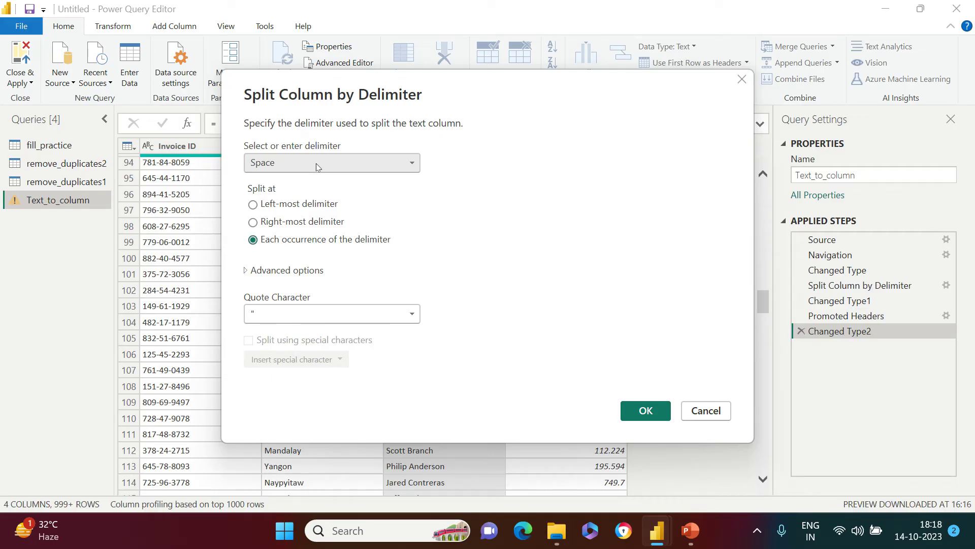
left_click(279, 163)
left_click(279, 164)
left_click(636, 411)
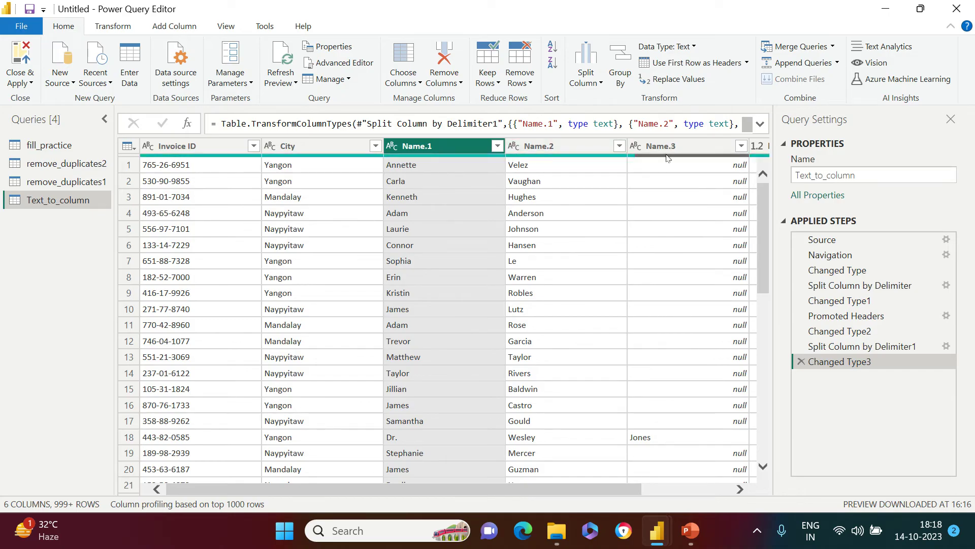
- Rename Name.1 to 'First Name' and Name.2 to 'Last Name'
double_click(420, 147)
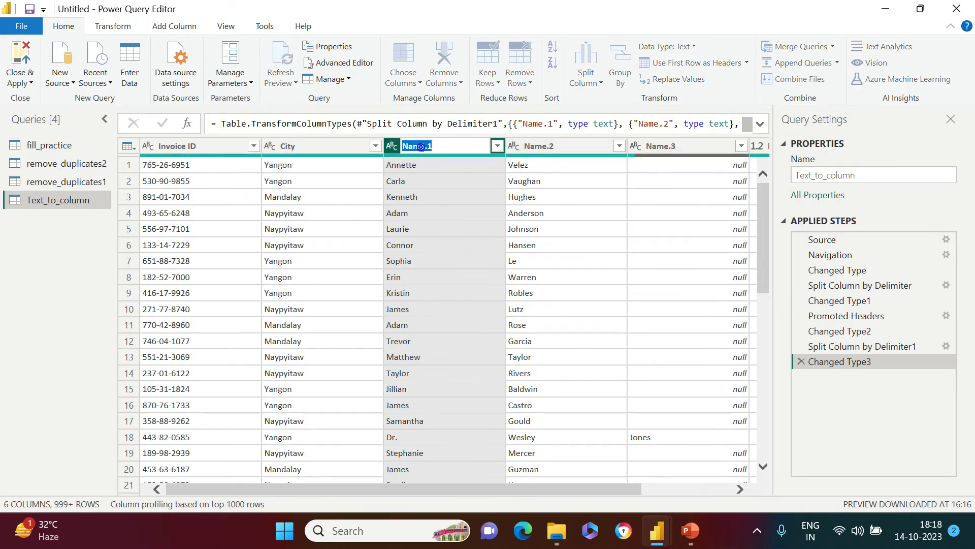
type("First Name")
key("Return")
double_click(541, 146)
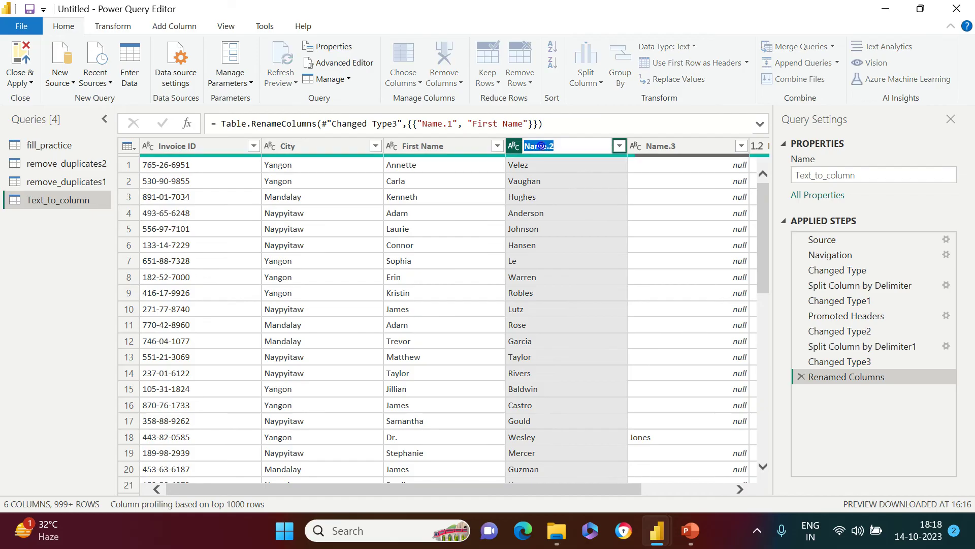
type("Last Name")
key("Return")
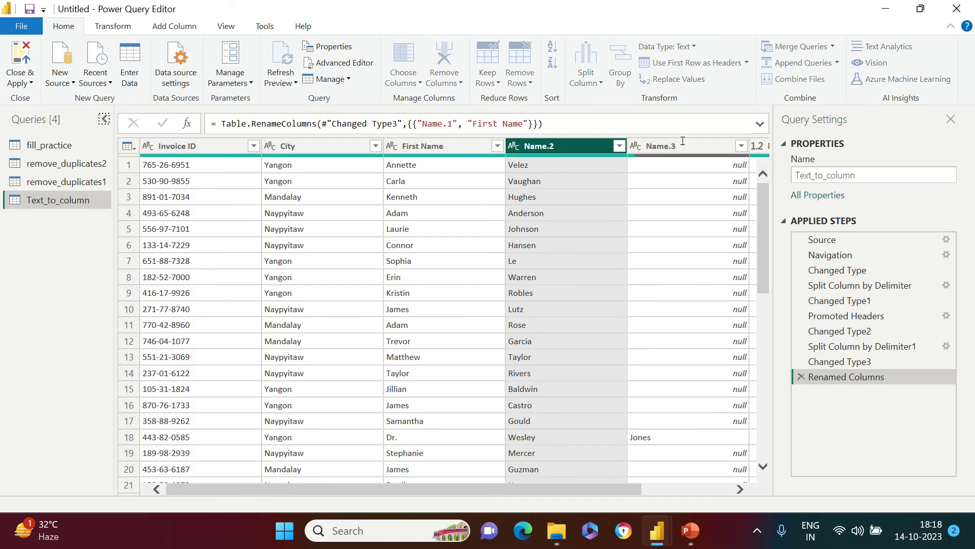
- Remove the leftover Name.3 column
left_click(681, 146)
right_click(681, 146)
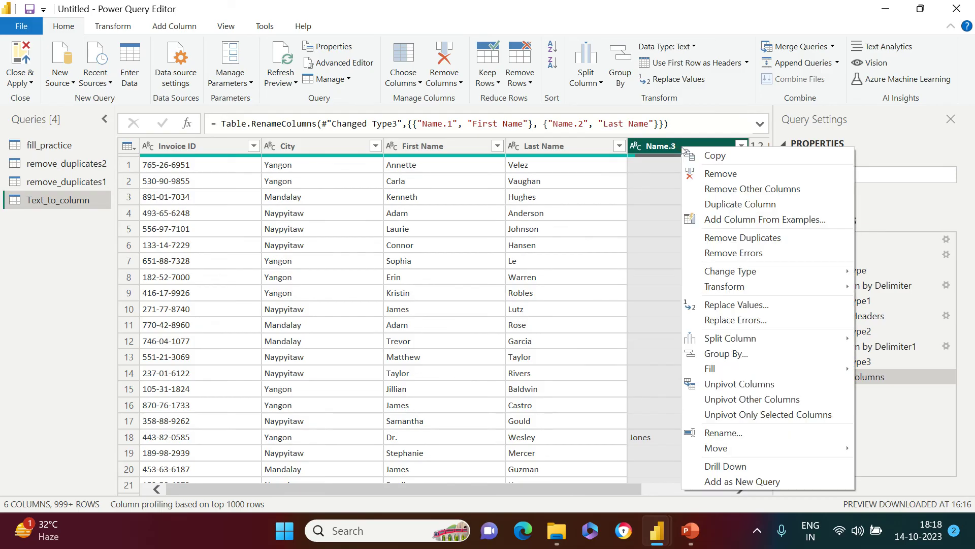
left_click(719, 175)
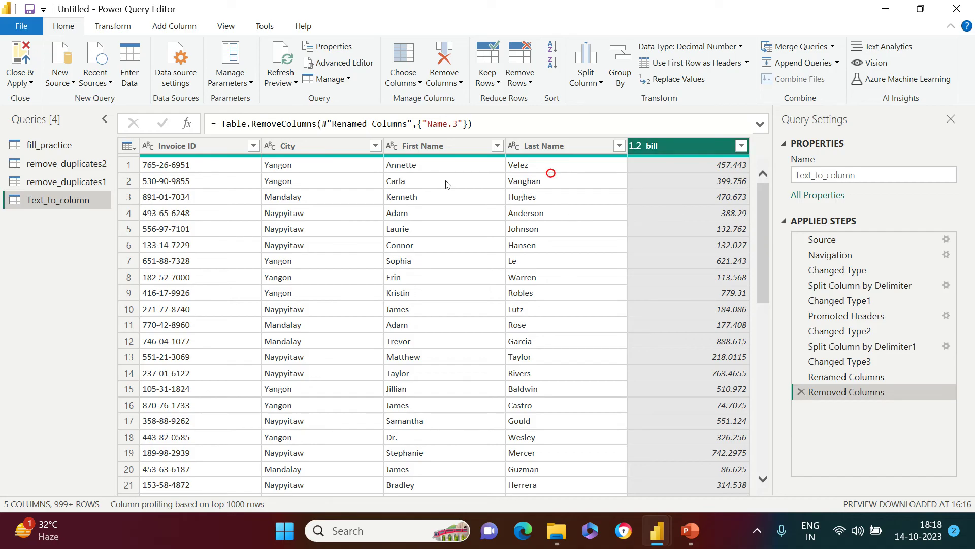
- Check row 18's title and last name values, then Close & Apply the query
left_click(415, 439)
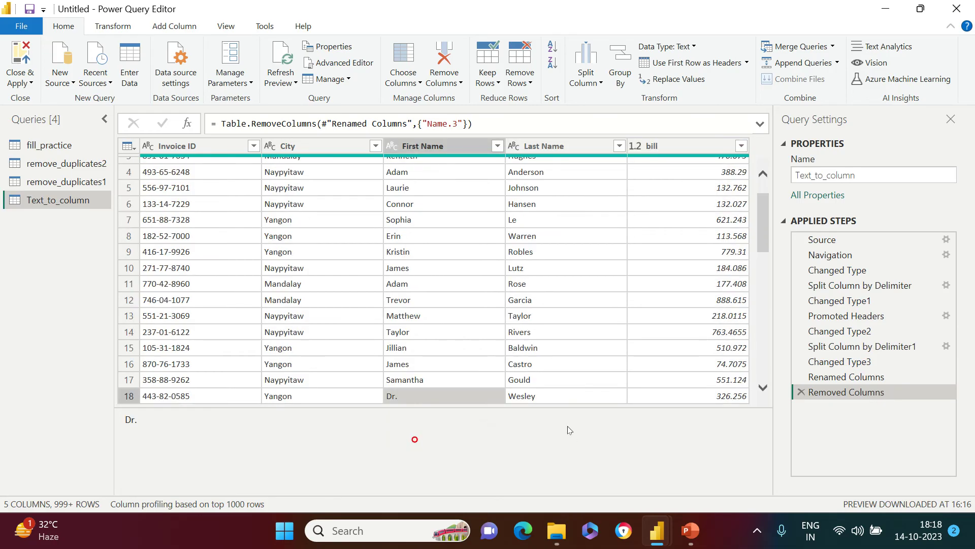
left_click_drag(535, 405, 535, 450)
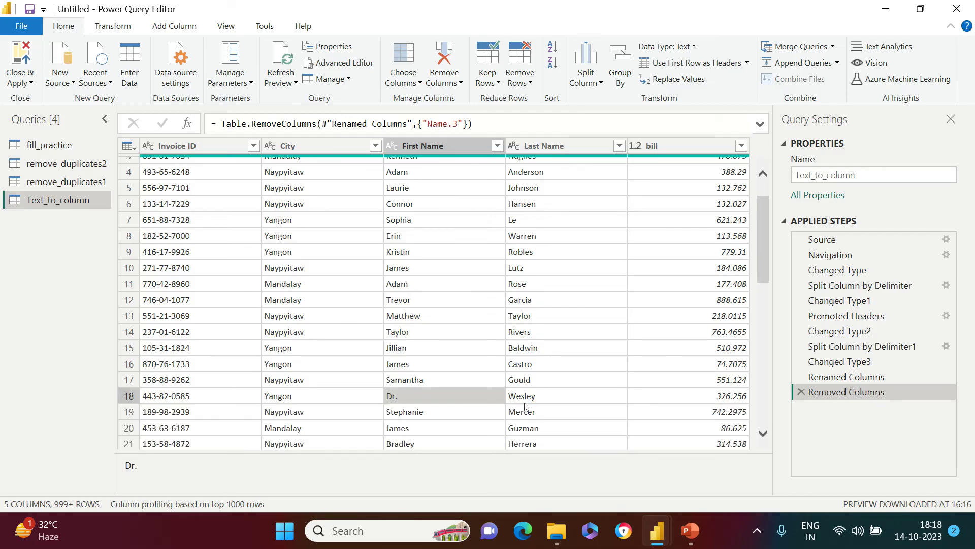
left_click(526, 401)
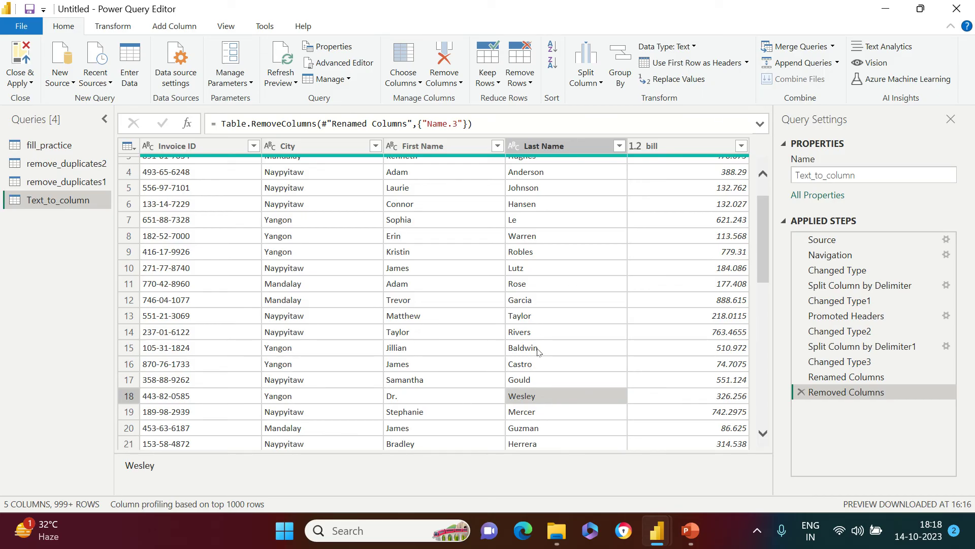
left_click(26, 84)
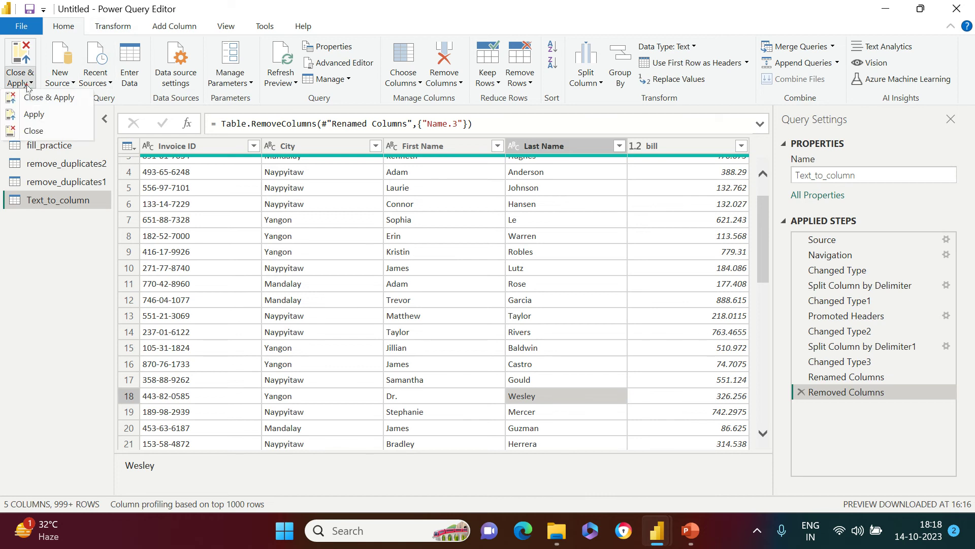
left_click(49, 97)
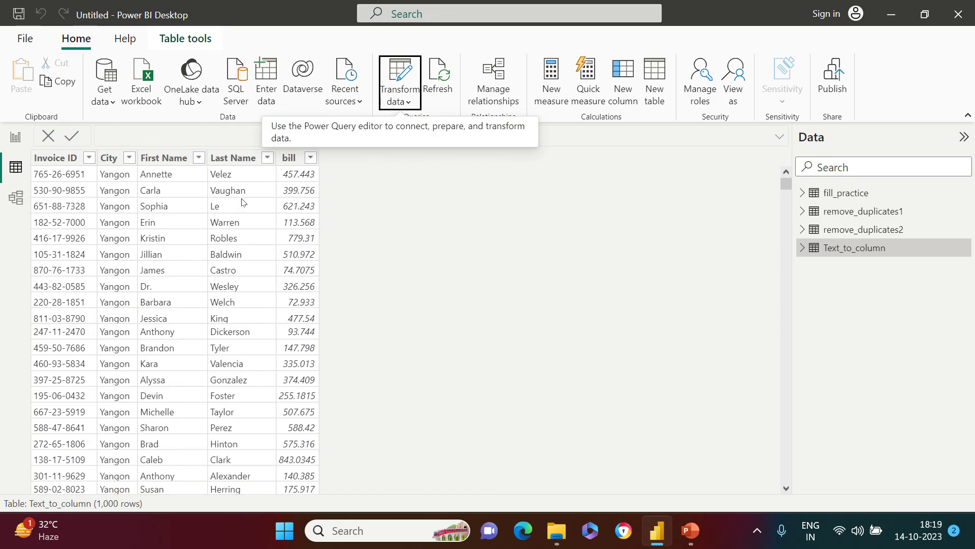
- Check the loaded Last Name column's values in Table view
left_click(269, 318)
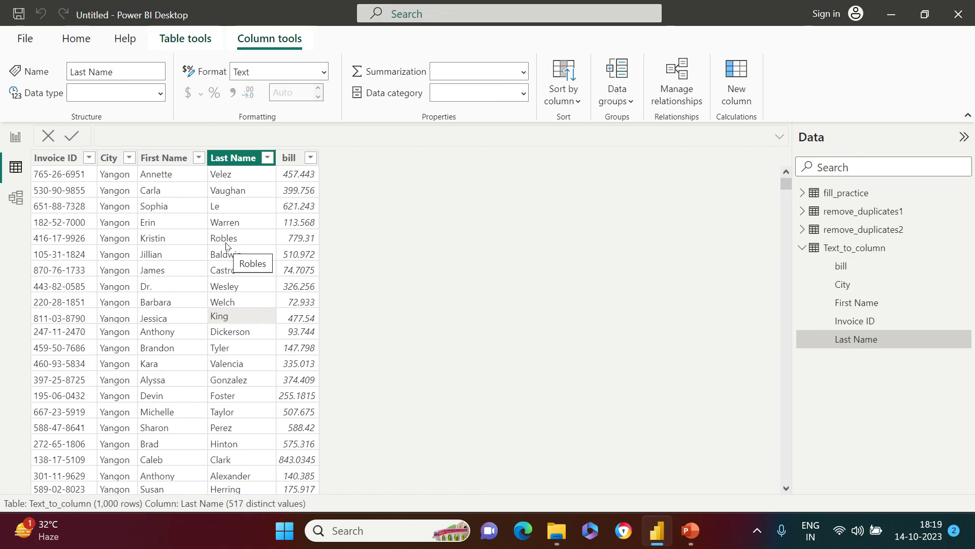
left_click(232, 211)
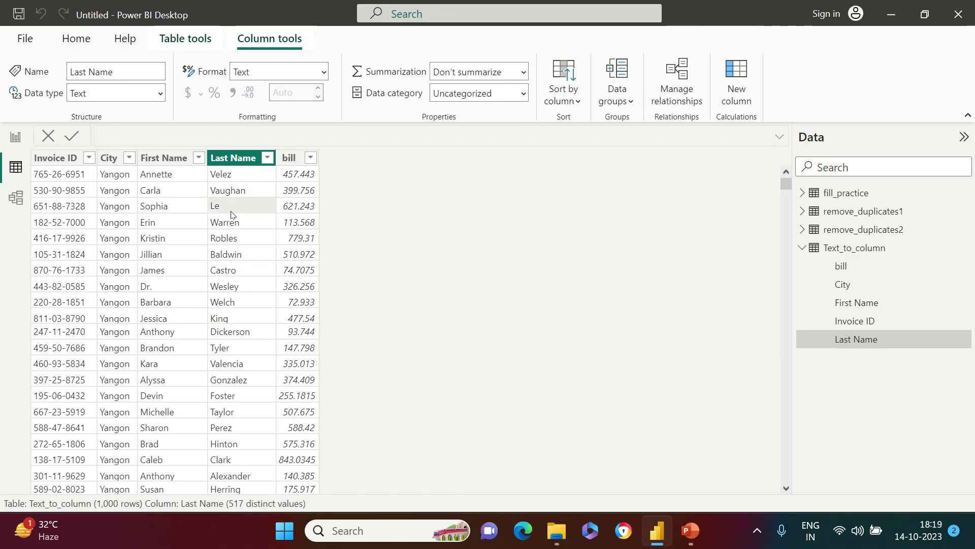